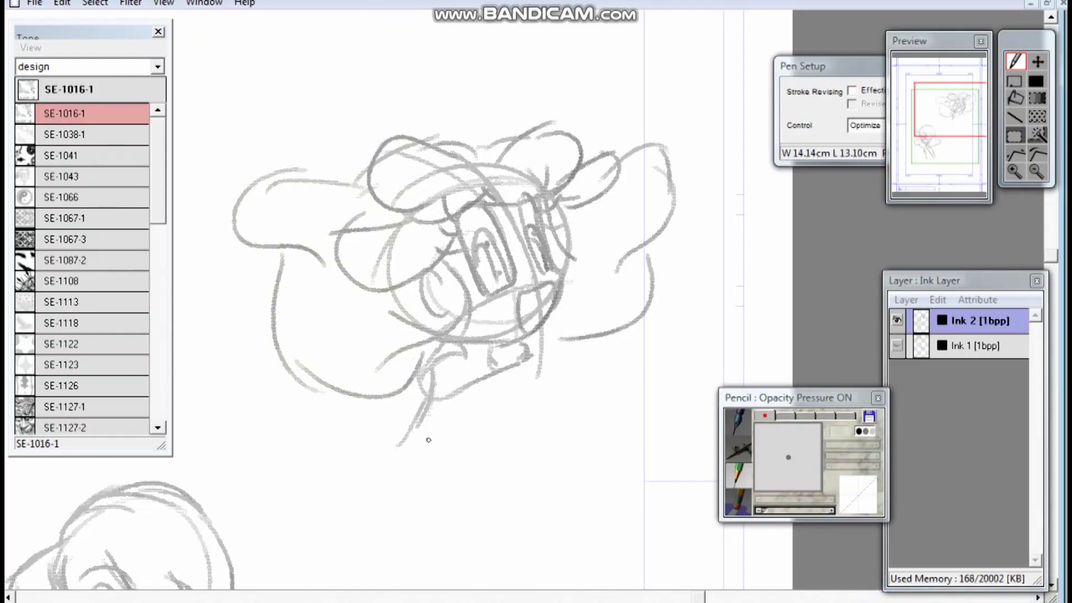
Pencil in rough arm lines and loop shapes below the girl's head
drag(443, 397, 414, 477)
drag(419, 392, 381, 474)
drag(506, 369, 503, 431)
drag(511, 389, 461, 496)
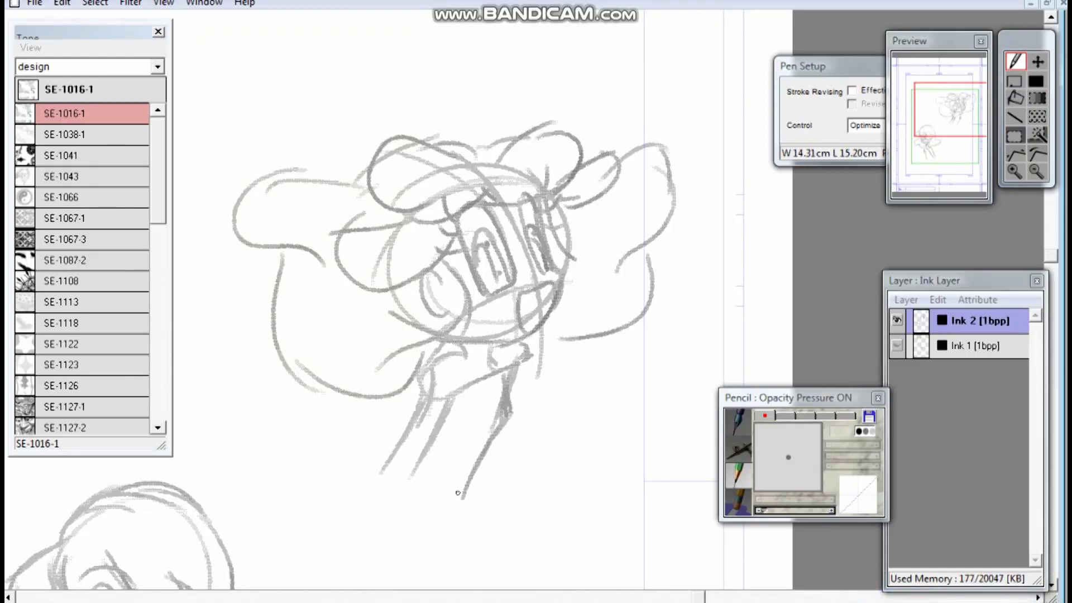
mouse_move(431, 359)
mouse_down()
mouse_move(347, 445)
mouse_move(419, 393)
mouse_up()
mouse_move(532, 344)
mouse_down()
mouse_move(560, 414)
mouse_move(569, 386)
mouse_up()
Erase stray lower-left strokes, then sketch an oval left hand and darken the diagonal arm
key(e)
mouse_move(348, 444)
mouse_down()
mouse_move(386, 437)
mouse_move(414, 400)
mouse_up()
key(n)
drag(335, 373, 331, 427)
mouse_move(310, 336)
mouse_down()
mouse_move(301, 427)
mouse_move(419, 389)
mouse_up()
drag(361, 410, 431, 390)
Sketch a diagonal arm toward the upper right and erase strokes below the character
drag(544, 348, 646, 309)
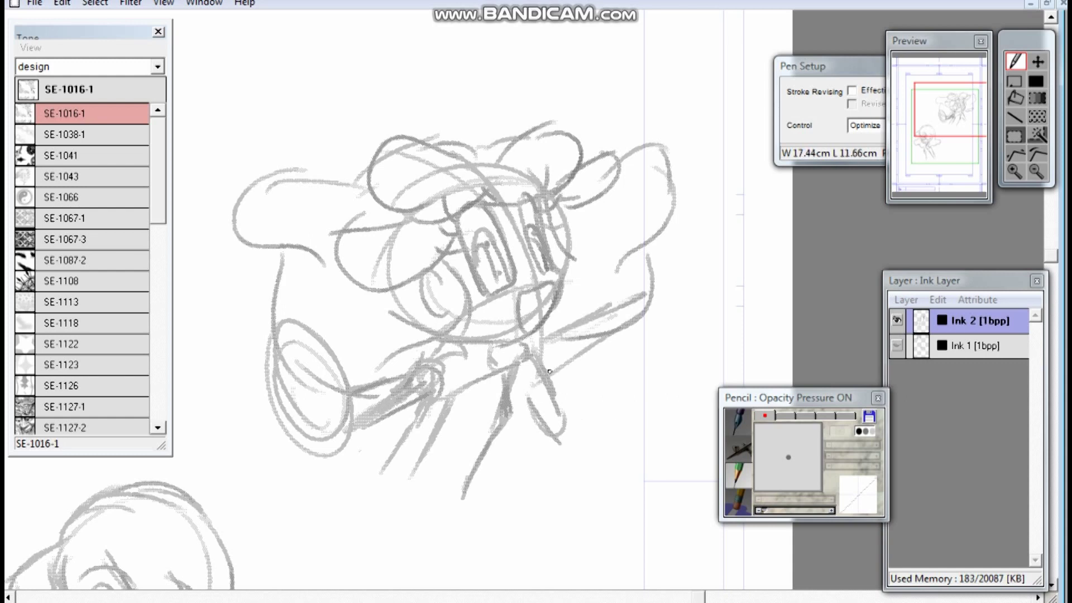
drag(549, 369, 675, 274)
key(e)
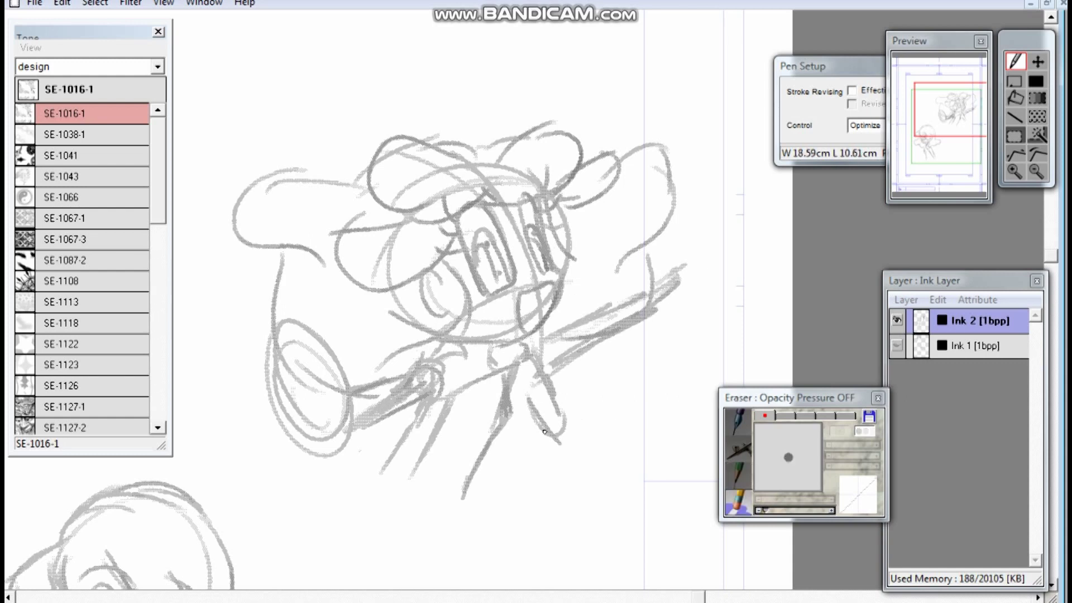
drag(540, 361, 540, 431)
drag(559, 361, 562, 436)
Sketch the vertical raised right arm and its hand at the top right
drag(578, 352, 594, 346)
key(n)
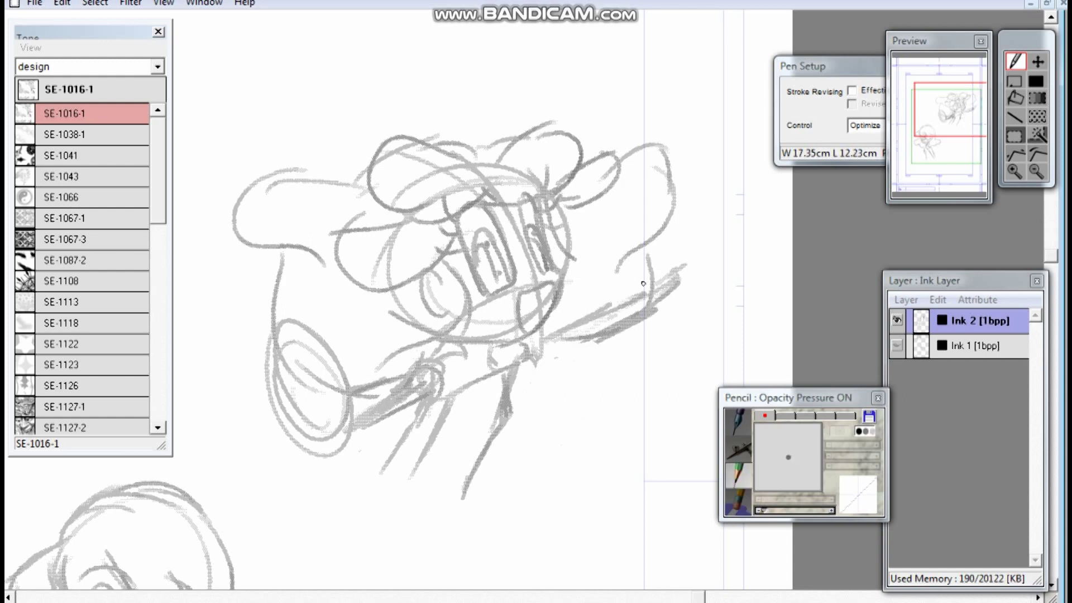
drag(643, 285, 629, 196)
drag(624, 252, 645, 172)
drag(655, 210, 662, 291)
drag(612, 176, 615, 171)
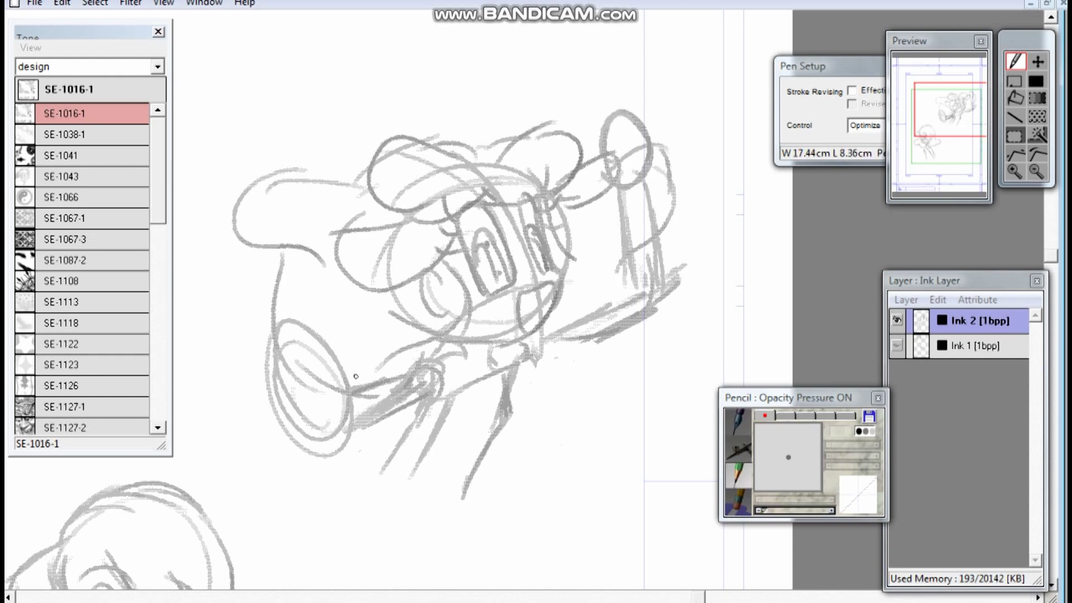
Erase the loop sketch at the lower left
key(e)
mouse_move(273, 334)
mouse_down()
mouse_move(277, 422)
mouse_move(318, 381)
mouse_up()
drag(327, 343, 340, 452)
drag(298, 394, 298, 449)
drag(344, 415, 344, 448)
key(n)
Sketch the right arm and shoulder lines and darken the raised arm's edge
mouse_move(527, 380)
mouse_down()
mouse_move(594, 339)
mouse_move(618, 294)
mouse_up()
drag(549, 323, 625, 282)
drag(576, 356, 641, 293)
mouse_move(621, 205)
mouse_down()
mouse_move(624, 289)
mouse_move(641, 298)
mouse_up()
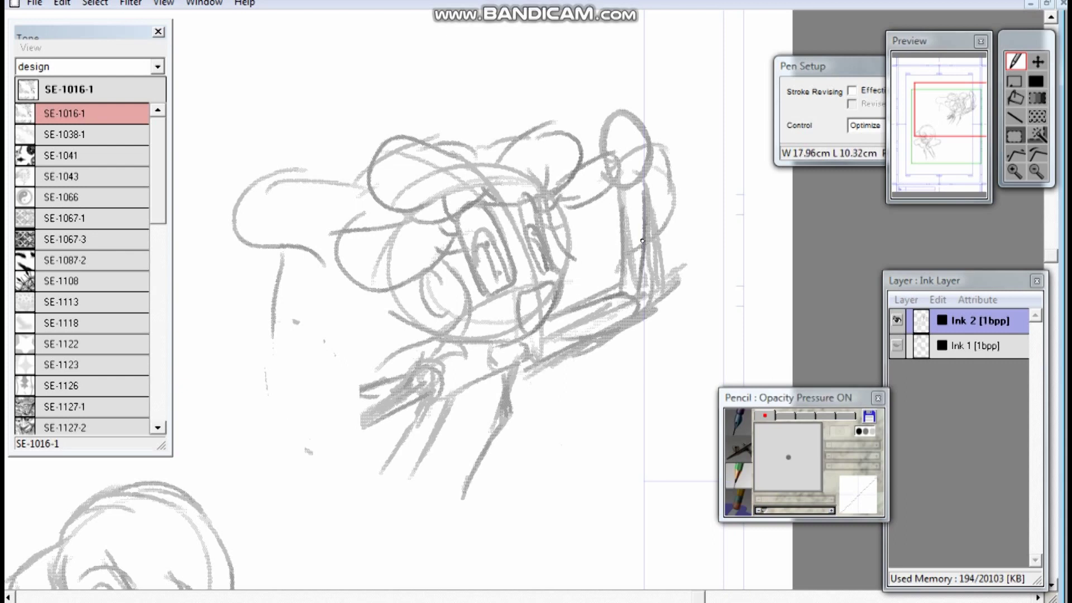
drag(641, 236, 641, 319)
Sketch the left arm reaching up to a fist, plus right hand details
mouse_move(339, 400)
mouse_down()
mouse_move(335, 432)
mouse_move(301, 243)
mouse_up()
drag(306, 410, 281, 280)
mouse_move(293, 277)
mouse_down()
mouse_move(259, 218)
mouse_move(235, 232)
mouse_move(256, 252)
mouse_up()
mouse_move(255, 243)
mouse_down()
mouse_move(272, 178)
mouse_move(298, 197)
mouse_up()
drag(297, 196, 302, 255)
drag(650, 122, 591, 155)
key(e)
Erase the rough right hand strokes and re-sketch the left arm and hand area
mouse_move(611, 117)
mouse_down()
mouse_move(645, 135)
mouse_move(599, 142)
mouse_move(638, 158)
mouse_move(623, 109)
mouse_move(654, 164)
mouse_up()
key(p)
drag(381, 406, 423, 435)
drag(330, 419, 385, 438)
drag(311, 277, 335, 394)
mouse_move(356, 353)
mouse_down()
mouse_move(381, 415)
mouse_move(372, 452)
mouse_move(424, 423)
mouse_up()
Sketch the sleeve and cuff, the left arm's lower edge, and a right body curve
mouse_move(360, 356)
mouse_down()
mouse_move(498, 368)
mouse_move(519, 347)
mouse_up()
drag(331, 332, 382, 367)
drag(620, 257, 602, 308)
drag(912, 134, 925, 117)
drag(390, 218, 310, 301)
Pencil in the torso and leg lines
drag(368, 251, 311, 310)
mouse_move(328, 303)
mouse_down()
mouse_move(385, 375)
mouse_move(442, 315)
mouse_up()
drag(457, 217, 426, 302)
drag(383, 359, 445, 497)
drag(312, 317, 380, 446)
Sketch the legs, waist curve, and the dress hem with a flared ruffle
drag(328, 337, 411, 518)
drag(439, 318, 573, 469)
drag(399, 347, 513, 462)
drag(449, 395, 558, 494)
mouse_move(453, 234)
mouse_down()
mouse_move(500, 330)
mouse_move(318, 353)
mouse_move(269, 293)
mouse_up()
drag(276, 310, 310, 335)
Add button dots on the torso and sketch the raised arm and shoulder lines
click(424, 256)
click(444, 213)
click(411, 294)
drag(569, 68, 586, 139)
drag(582, 84, 611, 147)
drag(494, 175, 615, 151)
mouse_move(540, 76)
mouse_down()
mouse_move(577, 61)
mouse_move(553, 136)
mouse_up()
Sketch the hand and arm details
drag(379, 147, 377, 228)
drag(326, 137, 329, 170)
mouse_move(308, 167)
mouse_down()
mouse_move(346, 159)
mouse_move(328, 196)
mouse_up()
mouse_move(275, 149)
mouse_down()
mouse_move(288, 186)
mouse_move(352, 209)
mouse_up()
Sketch the elbow, long diagonal legs, and a dark dot at the waist
drag(307, 335, 374, 479)
drag(350, 419, 407, 531)
drag(391, 368, 466, 518)
drag(406, 365, 525, 476)
drag(464, 328, 593, 466)
click(494, 339)
Add layer Ink 3 and set up the Pen with Stroke Revising and an inking size
drag(956, 132, 945, 117)
click(906, 299)
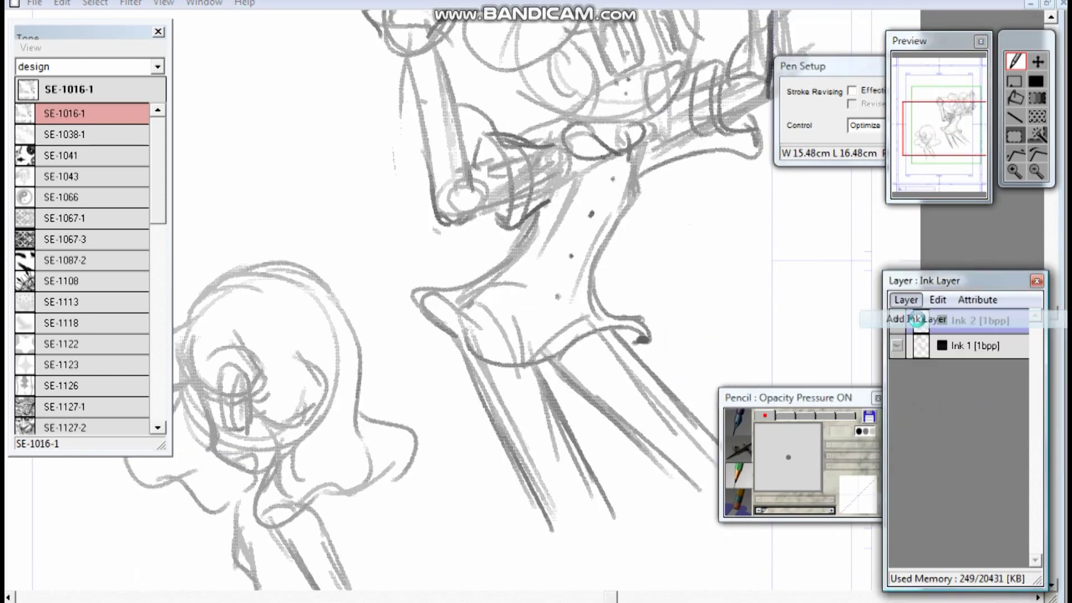
click(740, 420)
click(852, 90)
drag(973, 111, 921, 107)
click(853, 105)
click(830, 505)
Ink the hat outline and its right lobe, undoing a misplaced cheek stroke
drag(451, 144, 570, 134)
mouse_move(447, 201)
mouse_down()
mouse_move(401, 263)
mouse_move(360, 192)
mouse_move(449, 201)
mouse_up()
key(ctrl+z)
drag(524, 184, 586, 189)
drag(570, 138, 586, 184)
Ink both eye shapes and the chin and cheek curve, toggling strong stroke correction
drag(450, 189, 482, 281)
drag(457, 187, 501, 251)
mouse_move(512, 186)
mouse_down()
mouse_move(528, 251)
mouse_move(547, 250)
mouse_move(529, 211)
mouse_move(545, 255)
mouse_up()
click(853, 104)
mouse_move(527, 193)
mouse_down()
mouse_move(549, 255)
mouse_move(513, 320)
mouse_move(448, 325)
mouse_up()
drag(428, 258, 437, 301)
click(852, 104)
Ink the jaw line, the ear loop, and hair curls beside the eyes
drag(436, 244, 394, 343)
drag(424, 254, 432, 325)
click(853, 91)
drag(437, 178, 442, 239)
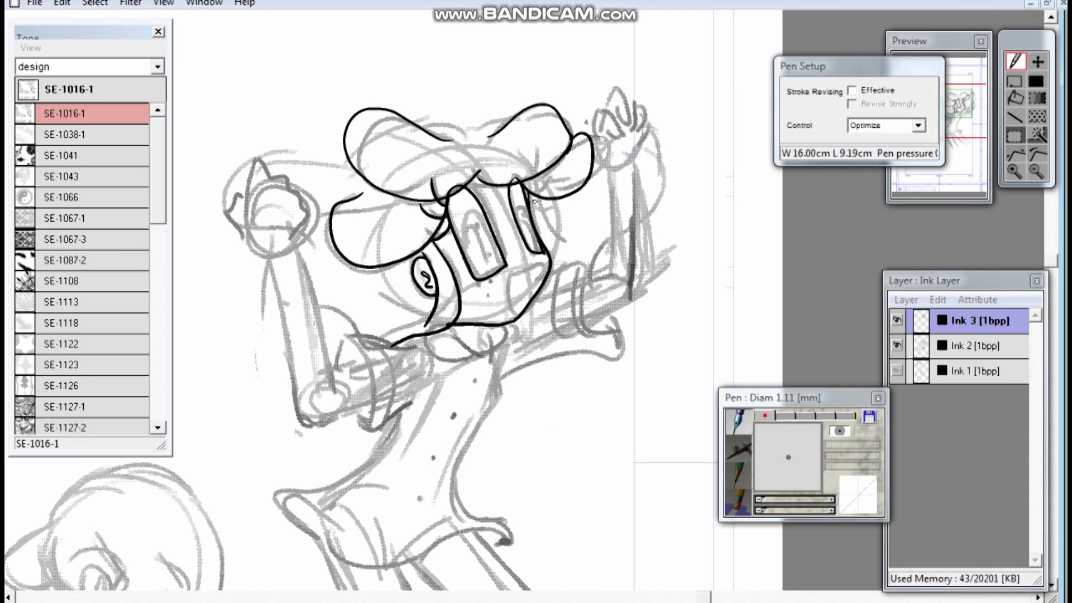
mouse_move(531, 177)
mouse_down()
mouse_move(537, 214)
mouse_move(490, 264)
mouse_up()
Add eye details and freckle dots on the cheek and beside the mouth
drag(518, 203, 540, 252)
mouse_move(462, 244)
mouse_down()
mouse_move(470, 233)
mouse_move(535, 251)
mouse_up()
drag(520, 261, 539, 293)
drag(544, 263, 534, 262)
click(852, 91)
Ink the top of the hat, the left fist, and the left arm with its sleeve cuff
drag(426, 127, 506, 116)
mouse_move(244, 243)
mouse_down()
mouse_move(251, 192)
mouse_move(276, 180)
mouse_move(289, 252)
mouse_move(259, 247)
mouse_move(323, 431)
mouse_up()
drag(294, 247, 339, 390)
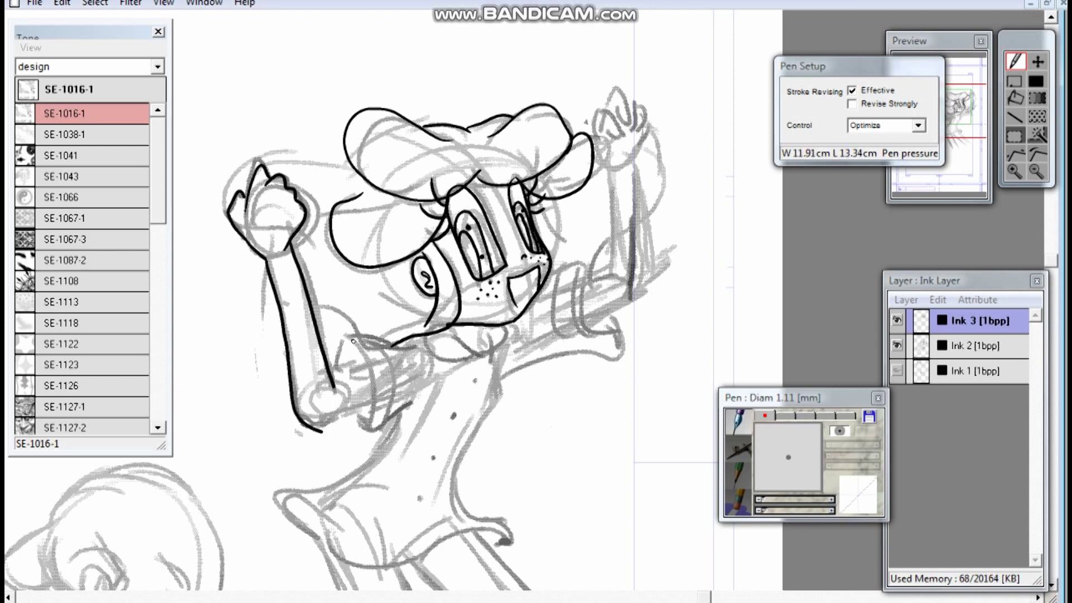
mouse_move(350, 338)
mouse_down()
mouse_move(373, 393)
mouse_move(356, 431)
mouse_move(419, 397)
mouse_move(389, 345)
mouse_move(339, 375)
mouse_move(372, 360)
mouse_up()
drag(322, 428, 372, 408)
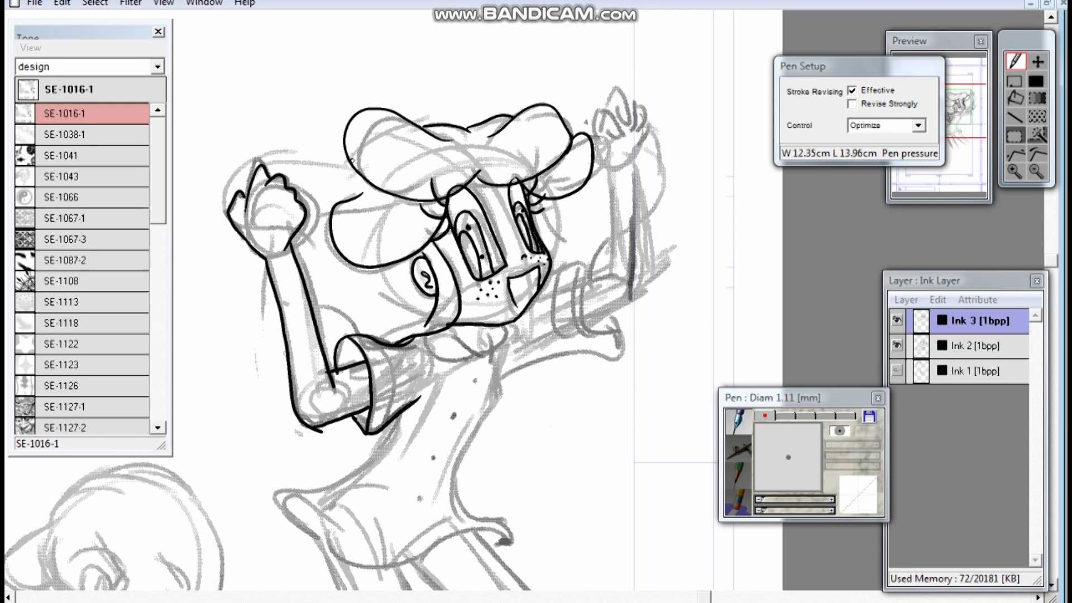
Ink the left hair outline and the raised right hand, fingers and arm edges
mouse_move(352, 161)
mouse_down()
mouse_move(277, 306)
mouse_move(357, 338)
mouse_up()
drag(546, 201, 584, 241)
mouse_move(590, 130)
mouse_down()
mouse_move(617, 149)
mouse_move(619, 168)
mouse_up()
mouse_move(594, 104)
mouse_down()
mouse_move(618, 110)
mouse_move(623, 139)
mouse_up()
mouse_move(610, 87)
mouse_down()
mouse_move(642, 139)
mouse_move(609, 265)
mouse_up()
mouse_move(633, 164)
mouse_down()
mouse_move(638, 284)
mouse_move(627, 310)
mouse_up()
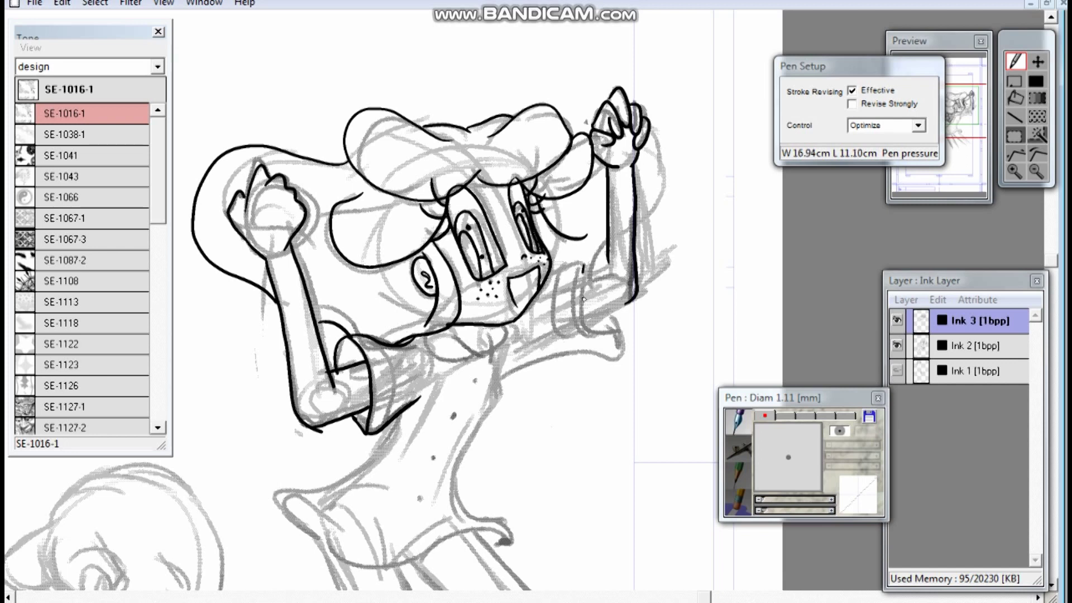
Ink the right sleeve, pointed collar, and sleeve fold lines
mouse_move(581, 274)
mouse_down()
mouse_move(604, 346)
mouse_move(512, 362)
mouse_up()
mouse_move(583, 253)
mouse_down()
mouse_move(544, 288)
mouse_move(582, 344)
mouse_up()
mouse_move(372, 340)
mouse_down()
mouse_move(389, 385)
mouse_move(383, 424)
mouse_up()
drag(586, 276, 613, 265)
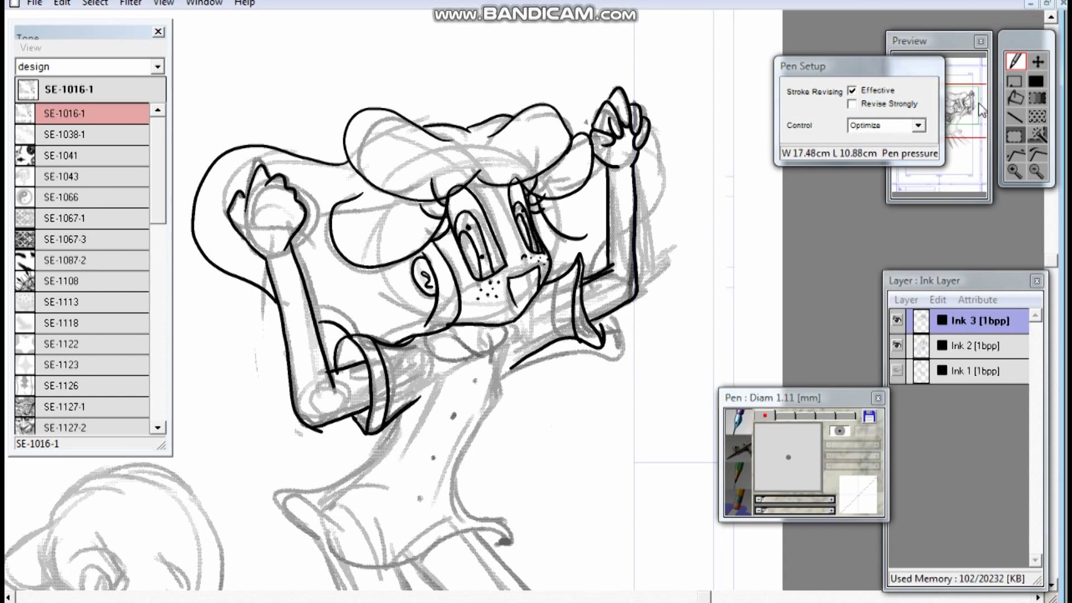
Ink both sides of the torso, the hip ruffle and the neck bow
key(e)
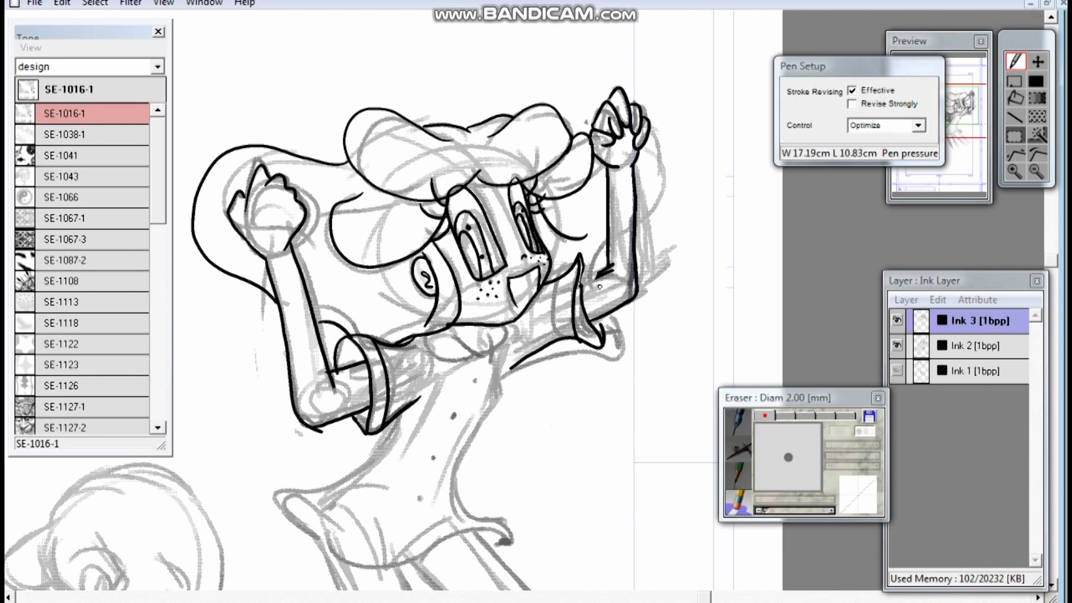
key(p)
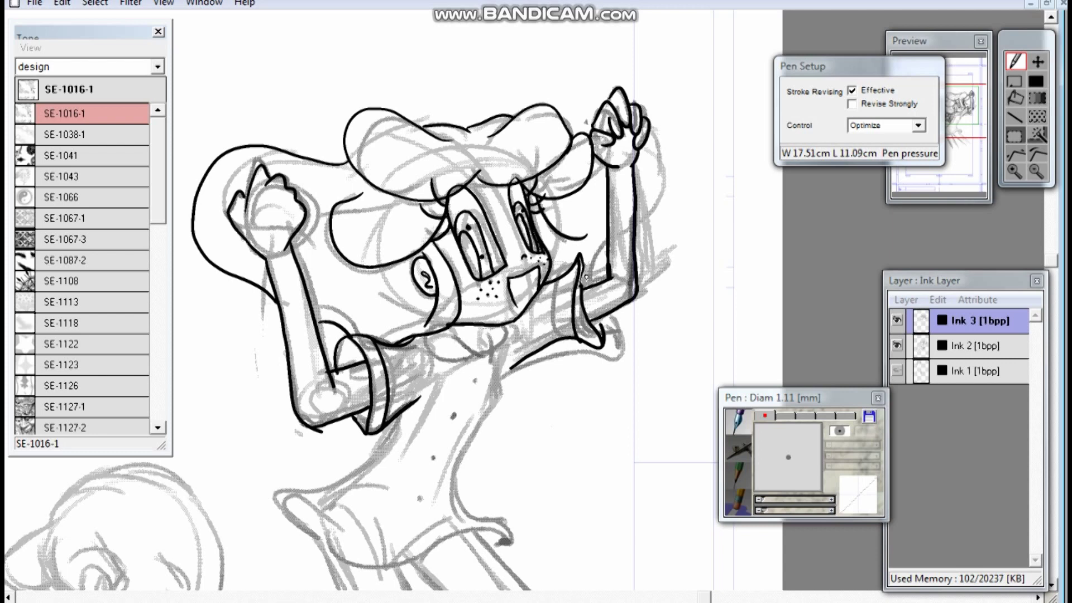
drag(506, 366, 505, 540)
mouse_move(405, 415)
mouse_down()
mouse_move(385, 469)
mouse_move(278, 486)
mouse_move(327, 545)
mouse_move(511, 536)
mouse_up()
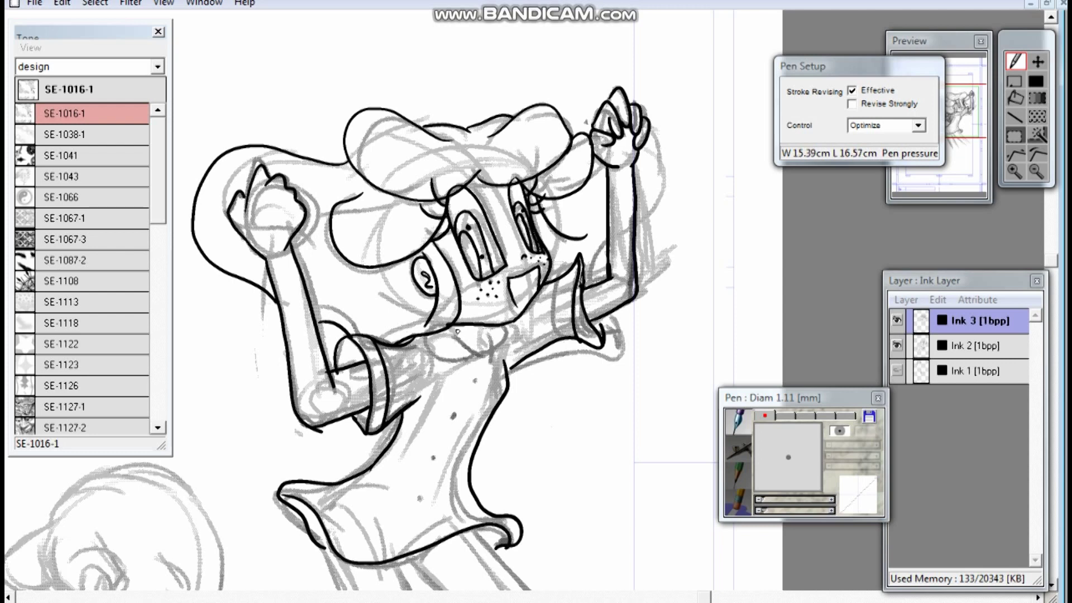
drag(480, 328, 487, 362)
mouse_move(424, 337)
mouse_down()
mouse_move(470, 365)
mouse_move(498, 344)
mouse_up()
Ink the right hair edge and a line across the bangs, then draw stars beside the girl
drag(651, 134, 642, 251)
drag(417, 202, 528, 167)
click(853, 91)
drag(681, 201, 703, 227)
mouse_move(231, 335)
mouse_down()
mouse_move(255, 335)
mouse_move(252, 351)
mouse_up()
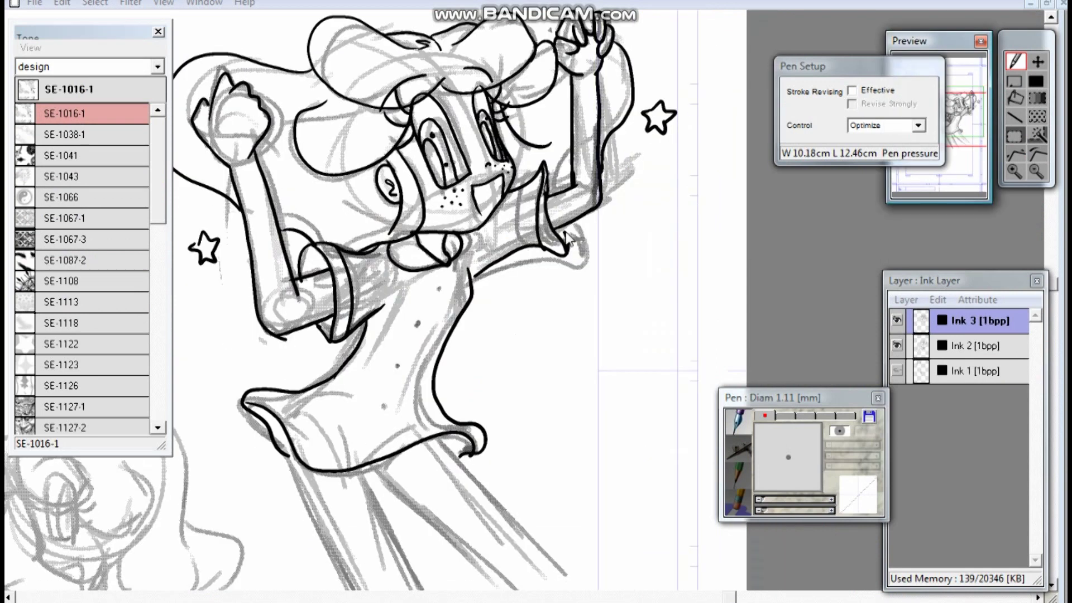
Ink the long flowing leg lines from the hip and hide the pencil sketch layer
drag(966, 132, 964, 100)
click(853, 91)
drag(328, 352, 409, 523)
drag(252, 339, 357, 562)
drag(331, 347, 531, 517)
drag(407, 320, 562, 489)
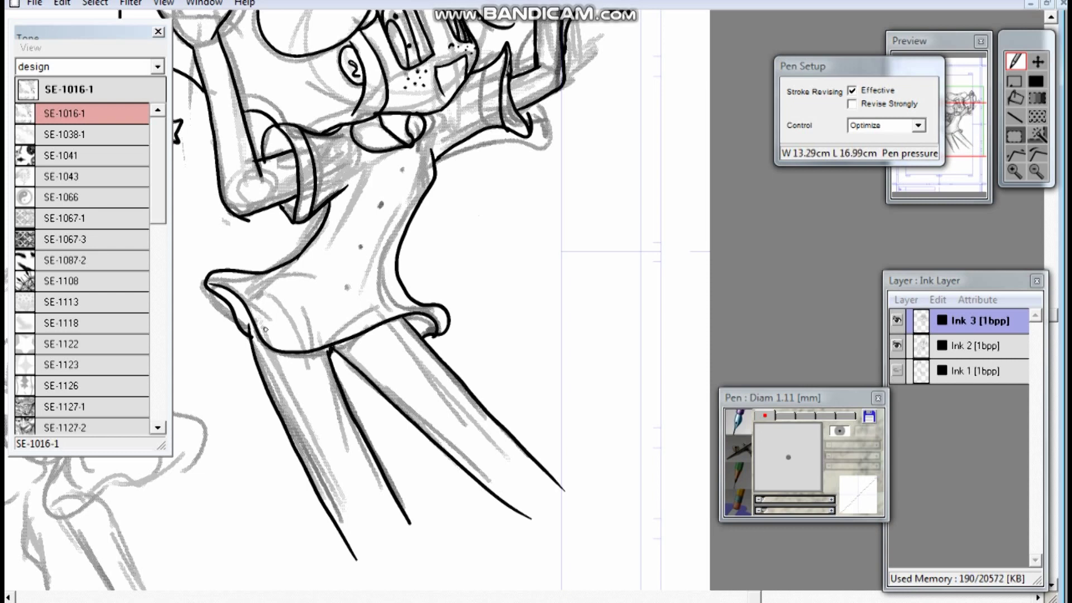
click(896, 346)
Add three button dots down the torso and shrink the eraser to its smallest size
click(393, 198)
click(376, 248)
click(365, 290)
key(ctrl+plus)
key(e)
drag(764, 510, 756, 509)
key(p)
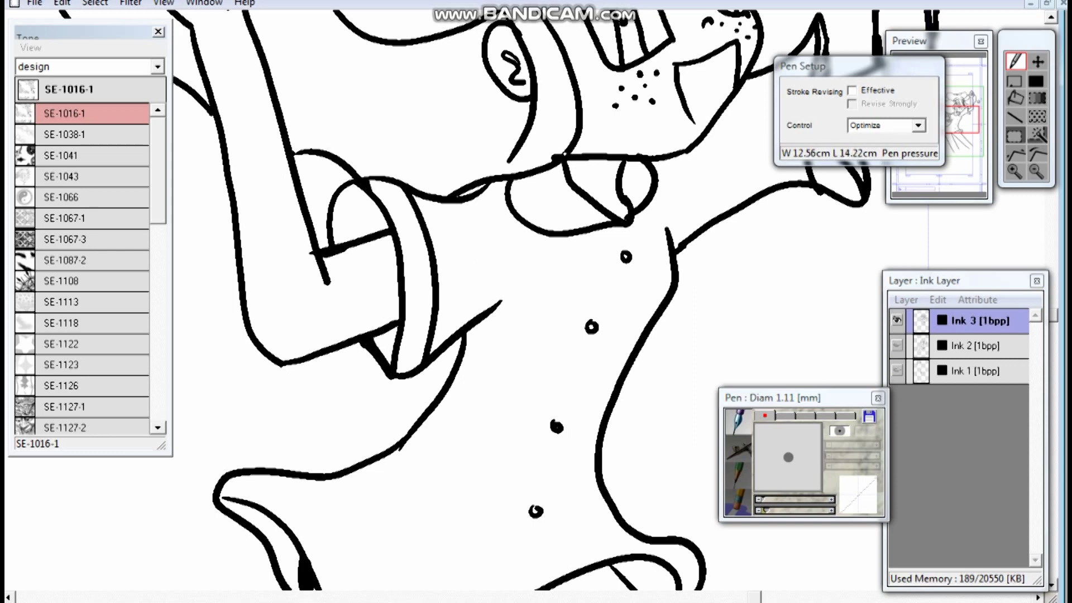
Ink a short collar line, thicken the cuff edge and fill the gap under the finger
drag(563, 151, 536, 165)
drag(362, 345, 431, 377)
key(e)
key(p)
drag(809, 194, 847, 207)
Touch up a short line near the face, then pan up to the hat and upper drawing
drag(964, 124, 954, 107)
key(e)
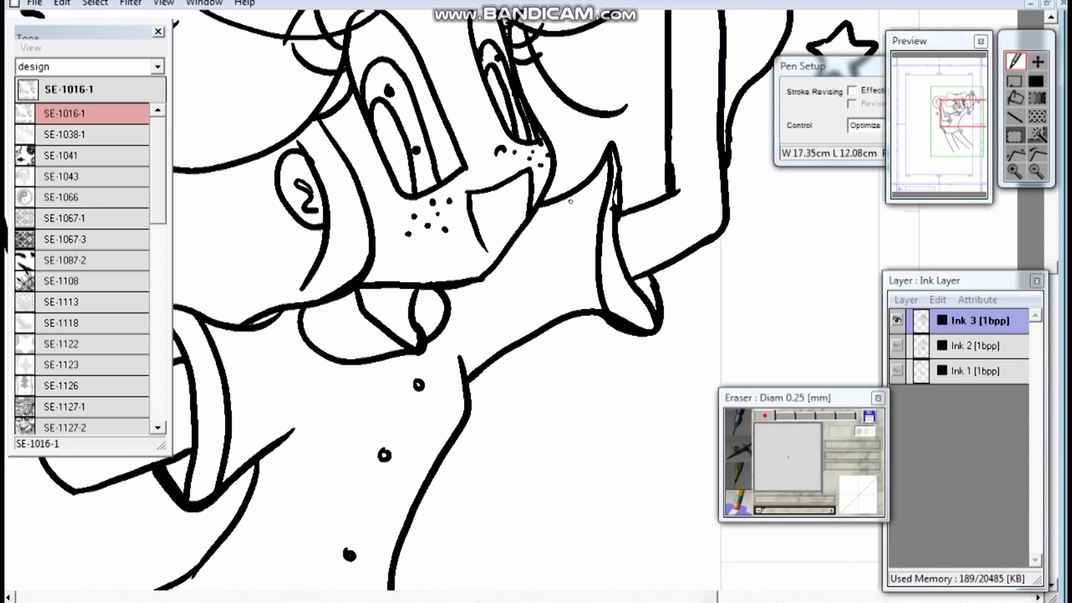
key(p)
drag(619, 151, 630, 198)
drag(587, 168, 637, 277)
drag(911, 94, 957, 102)
Erase part of a thick black line, zooming out afterwards to see the whole character
click(1036, 174)
click(725, 312)
click(1015, 62)
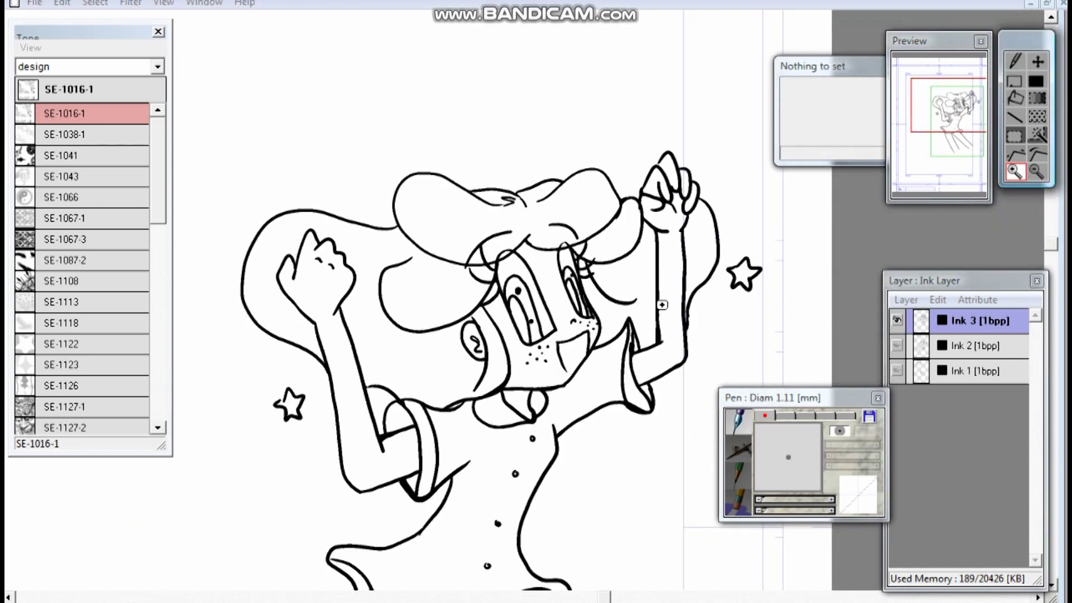
click(586, 335)
key(e)
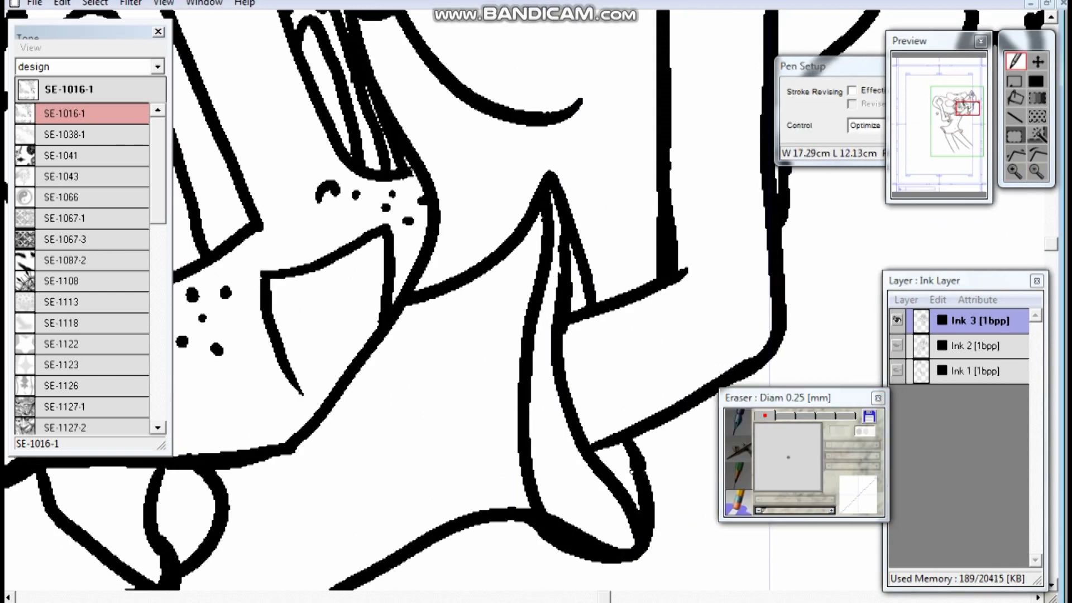
drag(593, 539, 549, 511)
click(1037, 173)
click(567, 322)
Add new layer Ink 4 for shading, undoing a trial grey stroke over the hair
click(734, 422)
key(ctrl+shift+n)
mouse_move(303, 213)
mouse_down()
mouse_move(293, 268)
mouse_move(293, 167)
mouse_move(370, 243)
mouse_up()
key(ctrl+z)
Set the Pattern tool to Pattern Brush with a 60-line, 10% dot screentone
click(737, 449)
click(1037, 117)
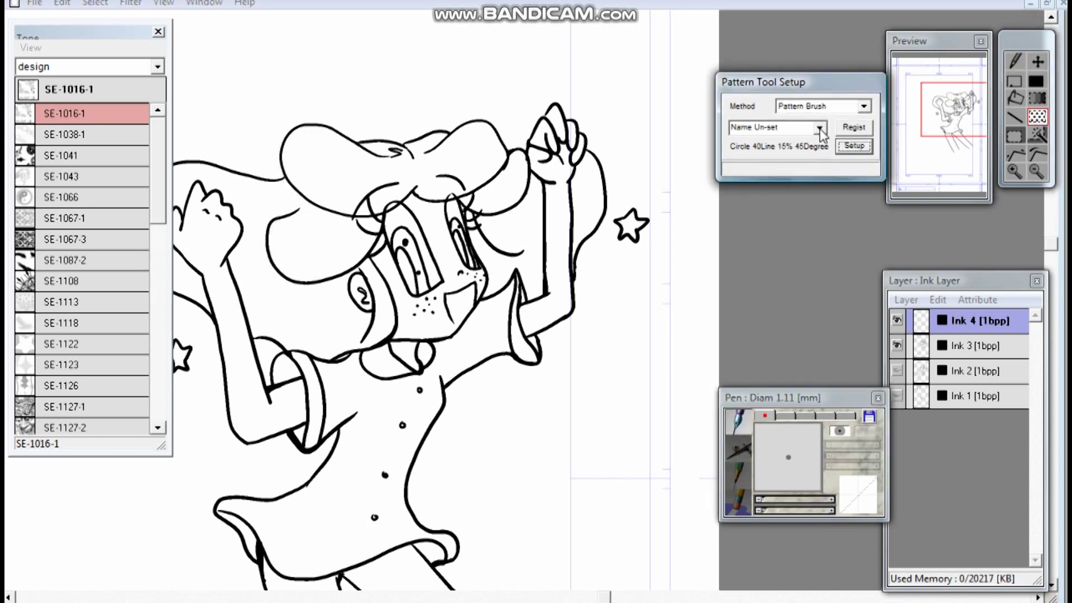
click(819, 127)
click(863, 107)
click(802, 119)
click(853, 146)
click(509, 323)
click(476, 387)
click(508, 343)
click(478, 356)
click(624, 335)
Tone the hair, hat brim, fingertips, cheek and chin with a 6 mm, then 3 mm brush
drag(763, 510, 777, 509)
drag(301, 209, 275, 268)
mouse_move(373, 155)
mouse_down()
mouse_move(289, 138)
mouse_move(503, 155)
mouse_up()
drag(466, 201, 523, 213)
mouse_move(548, 179)
mouse_down()
mouse_move(553, 294)
mouse_move(527, 314)
mouse_up()
drag(777, 509, 767, 509)
drag(536, 138, 560, 112)
drag(482, 239, 496, 292)
drag(466, 334, 444, 345)
Widen the eraser to about 1.3 mm and return to the screentone brush
key(e)
key(p)
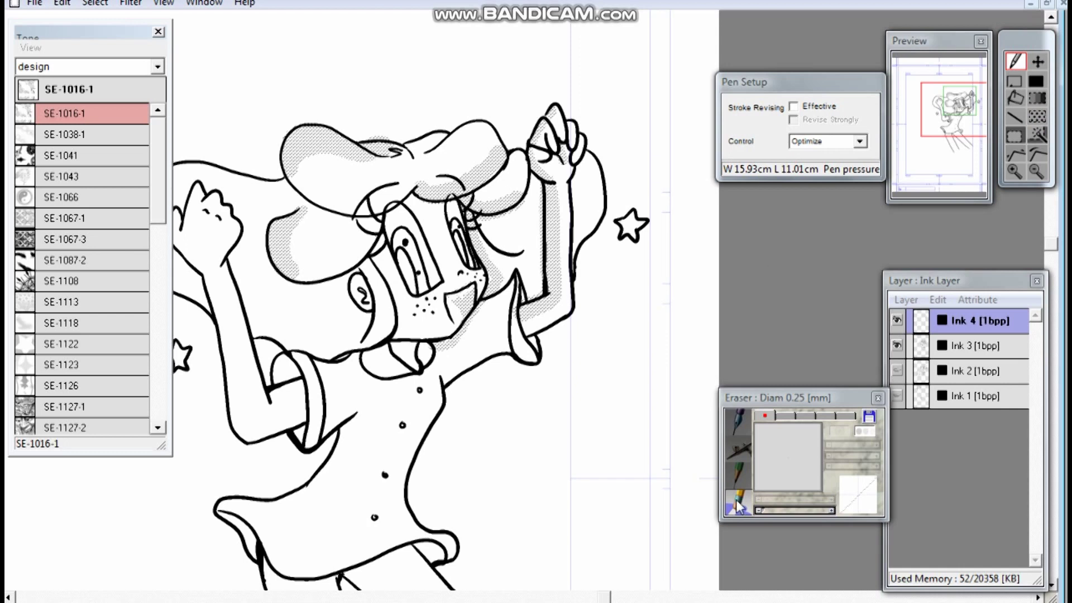
drag(759, 510, 769, 509)
key(p)
key(t)
Tone the face and jaw, collar, cheek, hair sides, hat brim, raised arm and torso
drag(392, 210, 418, 370)
mouse_move(393, 352)
mouse_down()
mouse_move(289, 381)
mouse_move(311, 370)
mouse_up()
drag(381, 296, 378, 310)
drag(292, 276, 330, 286)
mouse_move(303, 206)
mouse_down()
mouse_move(369, 219)
mouse_move(396, 201)
mouse_up()
drag(343, 211, 289, 180)
mouse_move(479, 218)
mouse_down()
mouse_move(533, 251)
mouse_move(507, 255)
mouse_up()
drag(577, 245, 576, 265)
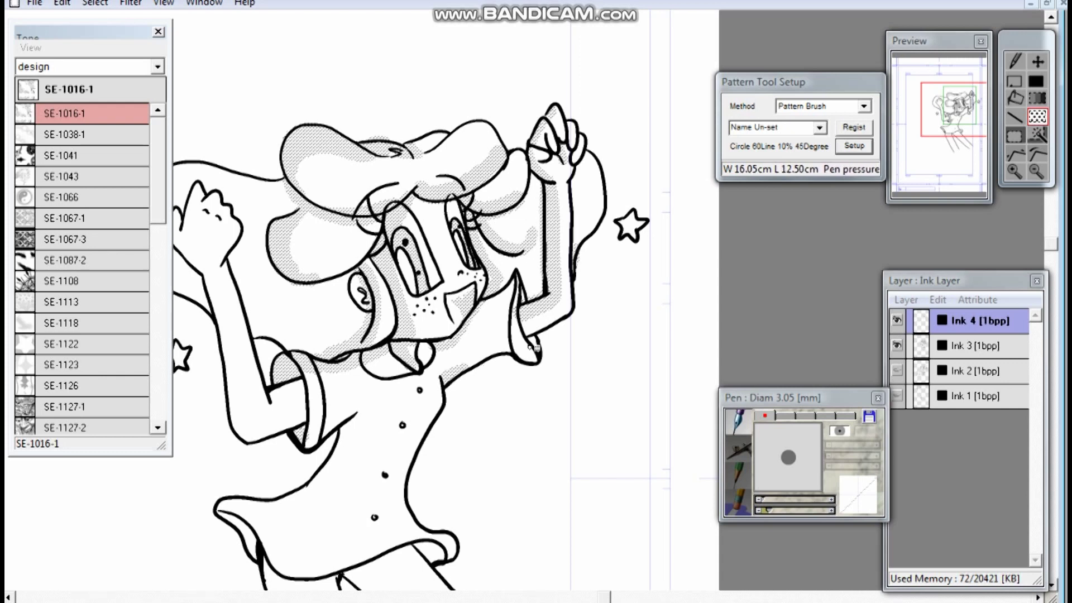
drag(415, 425, 387, 450)
scroll(426, 406, down, 2)
drag(362, 228, 375, 268)
Broadly tone the hair with a 6 mm brush, then shrink it to about 2.4 mm
drag(765, 500, 773, 501)
mouse_move(360, 176)
mouse_down()
mouse_move(368, 243)
mouse_move(410, 159)
mouse_move(503, 188)
mouse_up()
mouse_move(503, 263)
mouse_down()
mouse_move(553, 260)
mouse_move(465, 235)
mouse_up()
drag(489, 201, 443, 214)
drag(385, 235, 375, 272)
drag(774, 512, 764, 512)
key(e)
key(b)
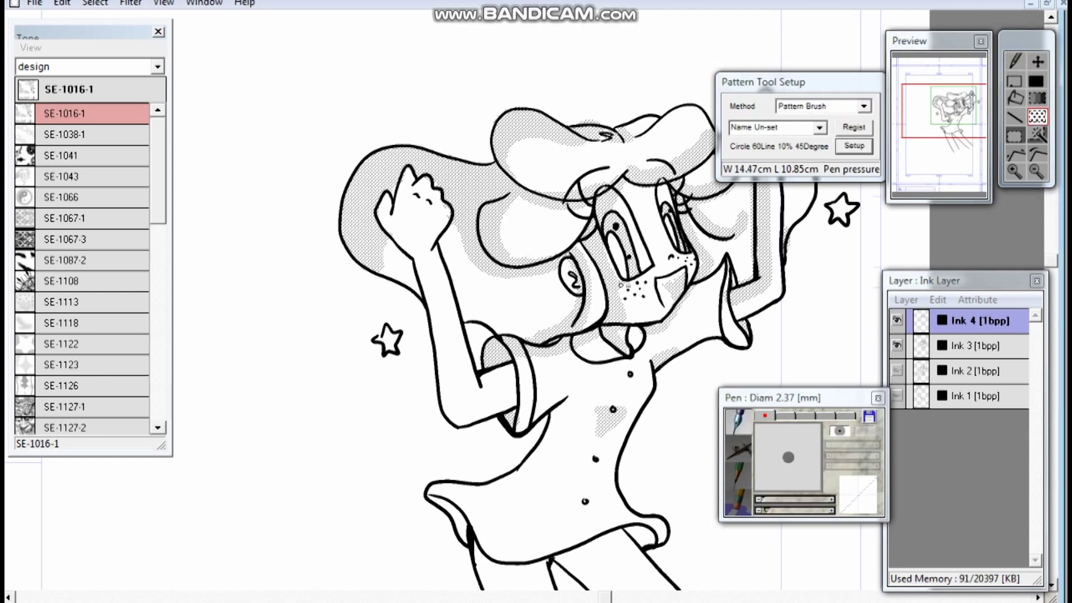
Tone the forehead hair, shirt, hem, sleeve cuff and arm using a 6.8 mm brush
drag(626, 181, 670, 191)
mouse_move(563, 401)
mouse_down()
mouse_move(506, 503)
mouse_move(498, 561)
mouse_up()
drag(767, 513, 778, 513)
mouse_move(432, 490)
mouse_down()
mouse_move(487, 508)
mouse_move(515, 481)
mouse_move(557, 402)
mouse_move(505, 408)
mouse_up()
mouse_move(519, 370)
mouse_down()
mouse_move(488, 384)
mouse_move(423, 260)
mouse_up()
drag(444, 389, 465, 427)
mouse_move(419, 256)
mouse_down()
mouse_move(385, 204)
mouse_move(443, 202)
mouse_up()
Erase stray tone by the sleeve cuff and along the inner left arm
key(e)
drag(470, 435, 451, 425)
drag(431, 310, 435, 356)
key(p)
click(768, 509)
key(e)
drag(408, 212, 451, 369)
Shade under the chin with a 4.7 mm tone brush and erase excess tone on the neck
click(735, 419)
click(1038, 117)
drag(795, 498, 770, 499)
mouse_move(536, 356)
mouse_down()
mouse_move(611, 342)
mouse_move(642, 355)
mouse_up()
key(e)
mouse_move(687, 322)
mouse_down()
mouse_move(730, 291)
mouse_move(677, 310)
mouse_up()
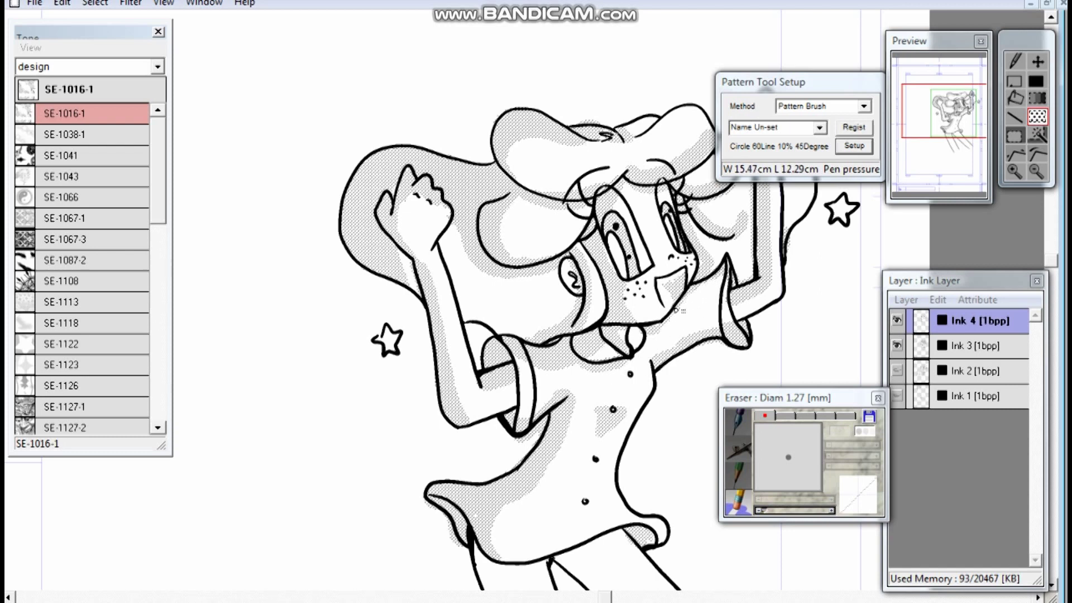
key(p)
scroll(587, 251, down, 2)
Shade the left and middle legs from hip to tip, plus a tone spot near the hem
key(e)
key(p)
scroll(536, 252, down, 5)
mouse_move(411, 239)
mouse_down()
mouse_move(431, 311)
mouse_move(486, 418)
mouse_up()
mouse_move(444, 344)
mouse_down()
mouse_move(495, 429)
mouse_move(427, 240)
mouse_up()
drag(482, 219, 628, 360)
drag(586, 318, 678, 390)
mouse_move(486, 216)
mouse_down()
mouse_move(524, 201)
mouse_move(507, 231)
mouse_up()
Erase tone along the left leg edge and pan back to the head and torso
key(e)
key(e)
key(e)
drag(390, 255, 400, 280)
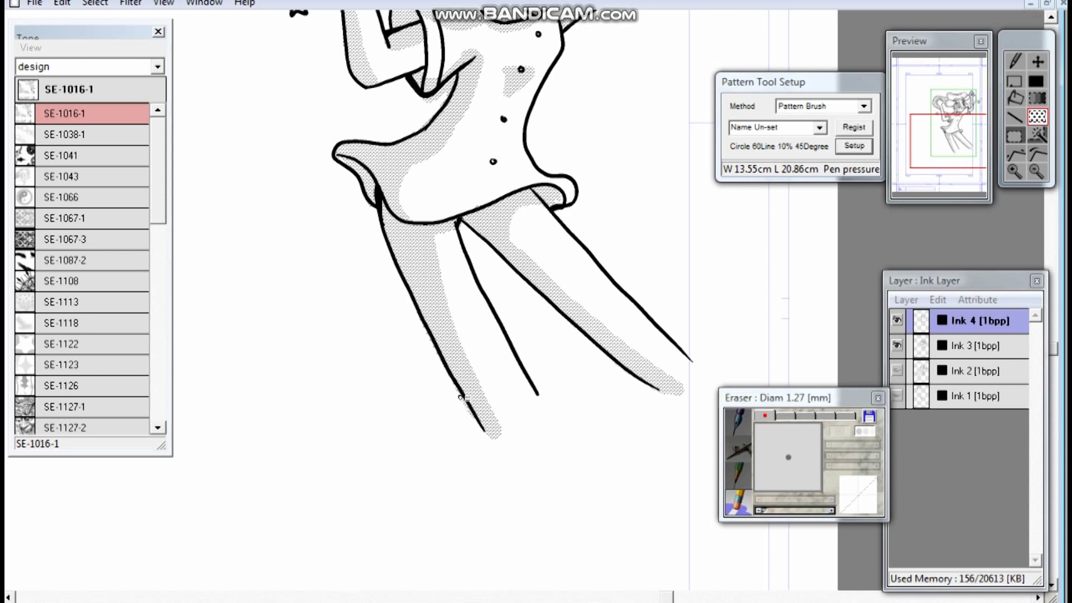
key(space)
drag(447, 373, 530, 445)
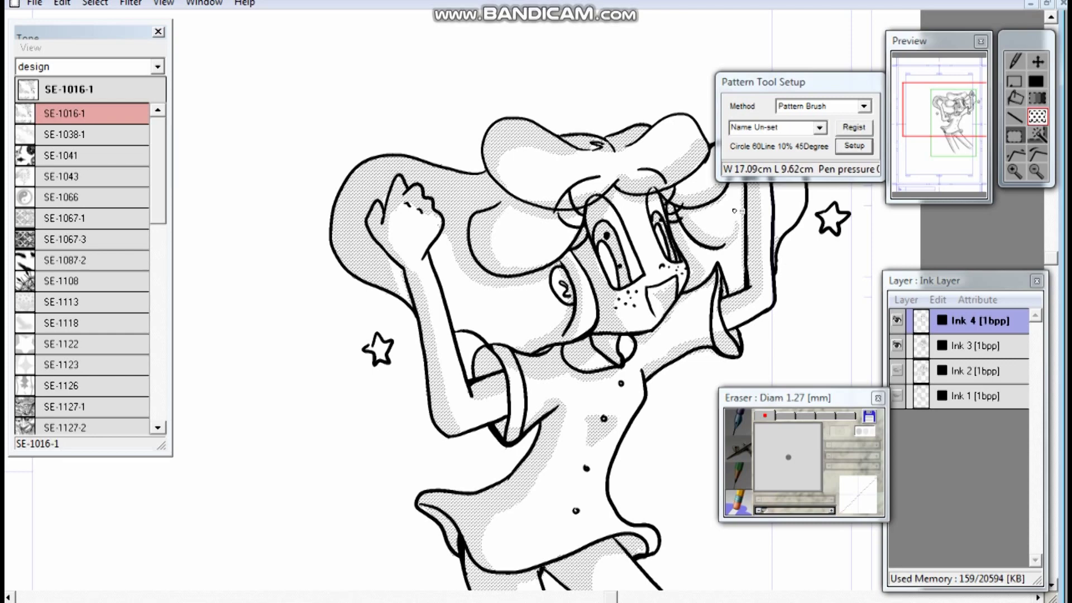
key(p)
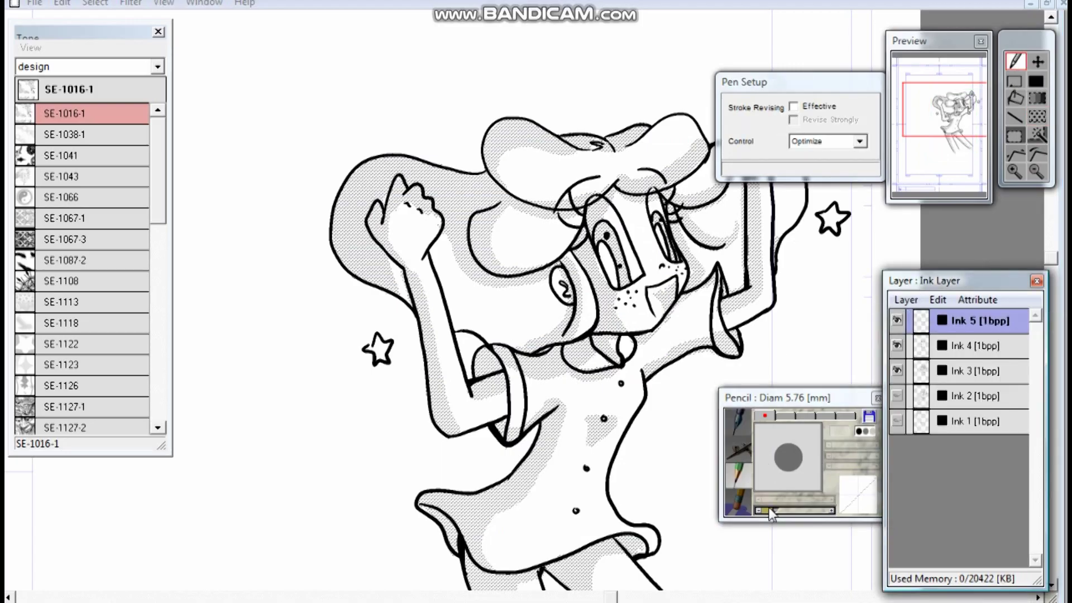
Paint grey tone over the torso, shoulders and collar with a 10 mm pencil
drag(775, 509, 787, 509)
drag(536, 377, 502, 552)
mouse_move(572, 538)
mouse_down()
mouse_move(629, 503)
mouse_move(678, 335)
mouse_up()
drag(720, 285, 670, 378)
drag(527, 368, 587, 418)
Shade under the tongue and jaw with a 4 mm pencil
drag(787, 510, 762, 509)
key(ctrl+plus)
key(p)
mouse_move(507, 335)
mouse_down()
mouse_move(561, 339)
mouse_move(503, 343)
mouse_move(477, 310)
mouse_move(511, 343)
mouse_up()
drag(486, 293, 599, 314)
Add 2 mm tone along the arm cuff, the curve beside it, and a few extra strokes
drag(763, 510, 772, 509)
mouse_move(377, 477)
mouse_down()
mouse_move(368, 347)
mouse_move(344, 310)
mouse_move(297, 336)
mouse_move(331, 348)
mouse_move(331, 331)
mouse_up()
drag(348, 437, 340, 473)
drag(775, 239, 804, 306)
drag(957, 130, 963, 107)
drag(683, 377, 690, 280)
drag(959, 105, 957, 138)
Add tone streaks beneath the left and right stars
click(1039, 161)
click(540, 236)
click(549, 339)
click(1015, 62)
drag(954, 135, 950, 109)
drag(323, 310, 306, 365)
drag(964, 142, 943, 138)
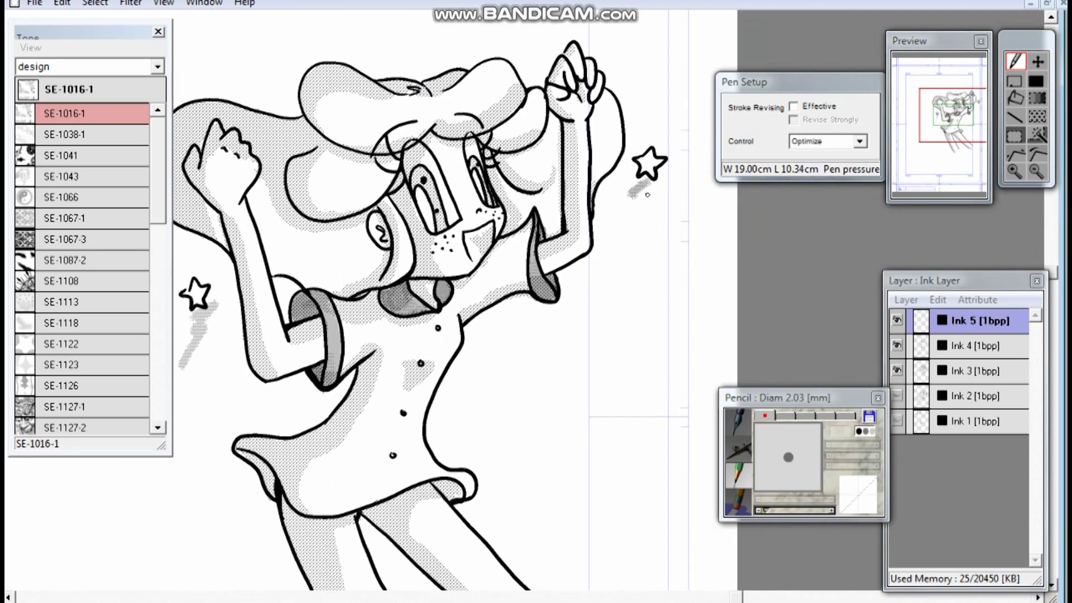
drag(645, 194, 619, 233)
click(1036, 171)
click(472, 290)
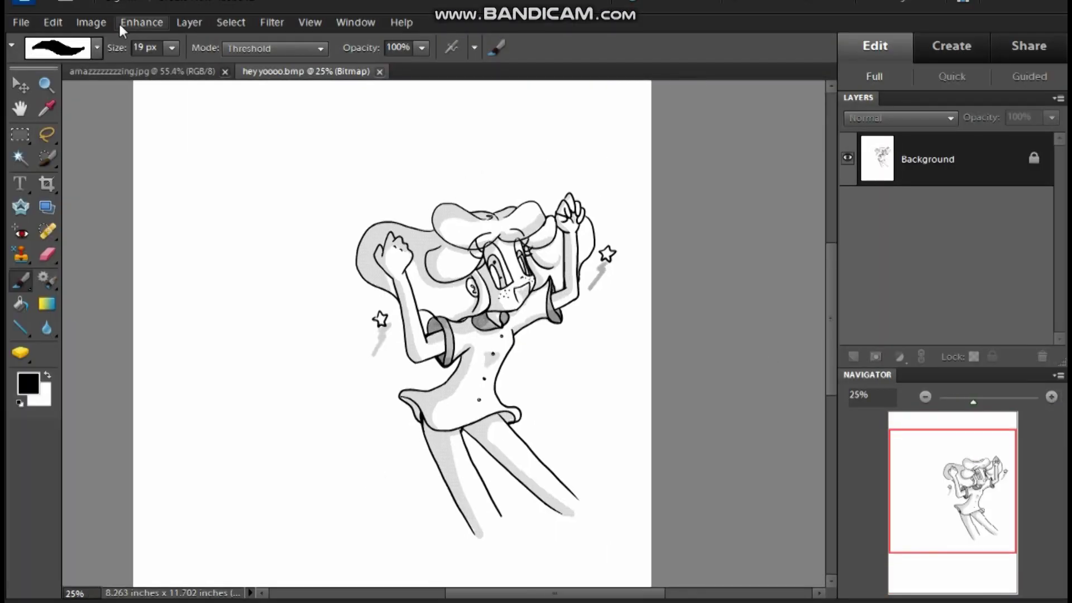
Convert the image to grayscale
click(91, 23)
click(331, 165)
key(Return)
click(92, 22)
Convert the image to RGB and load the Violet, Orange gradient preset
click(331, 201)
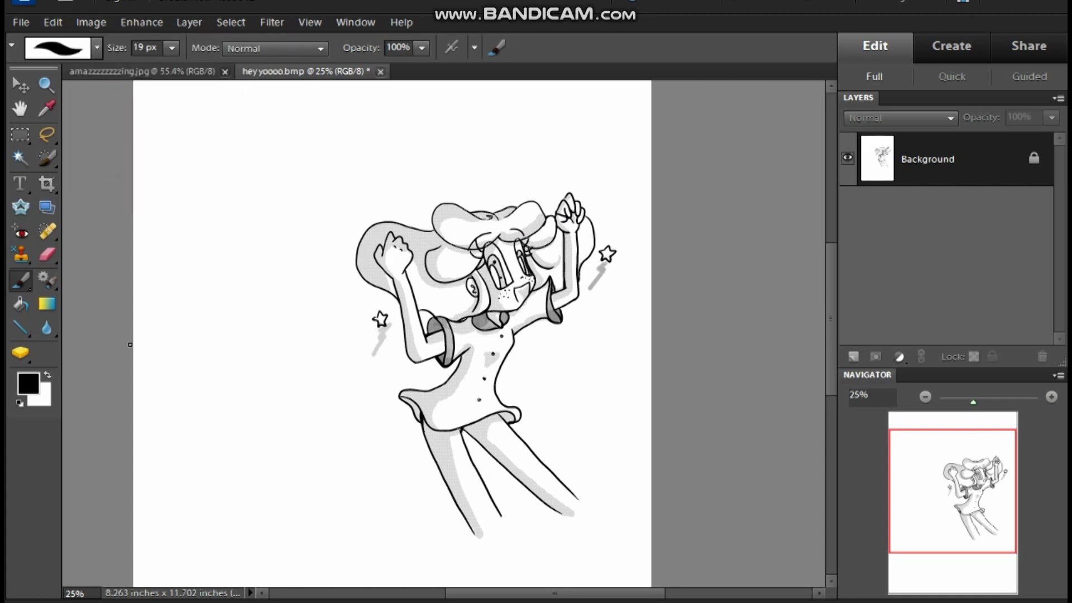
click(47, 306)
click(52, 46)
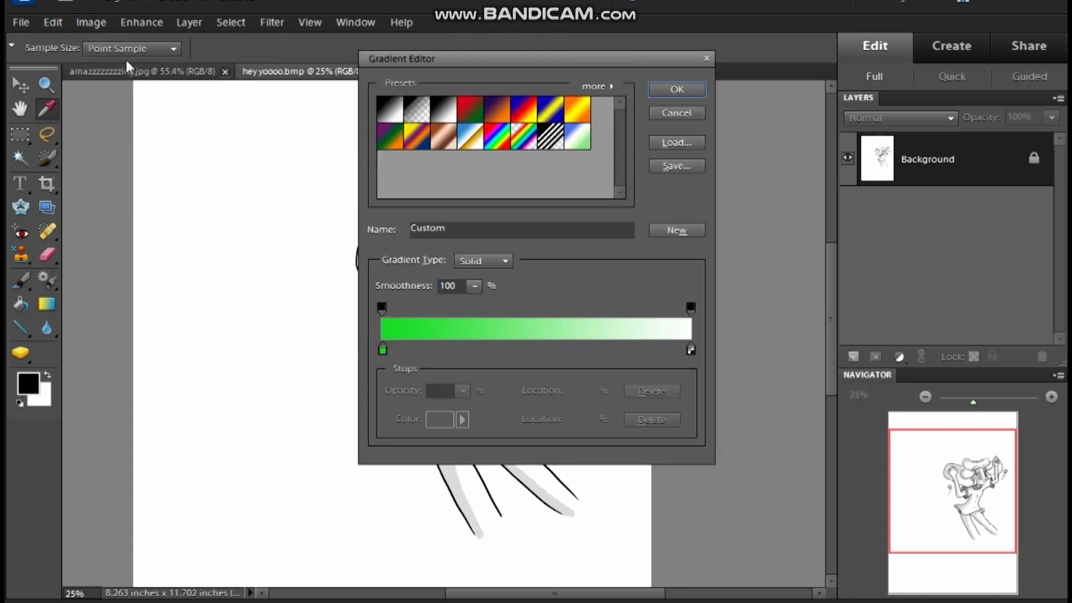
click(499, 114)
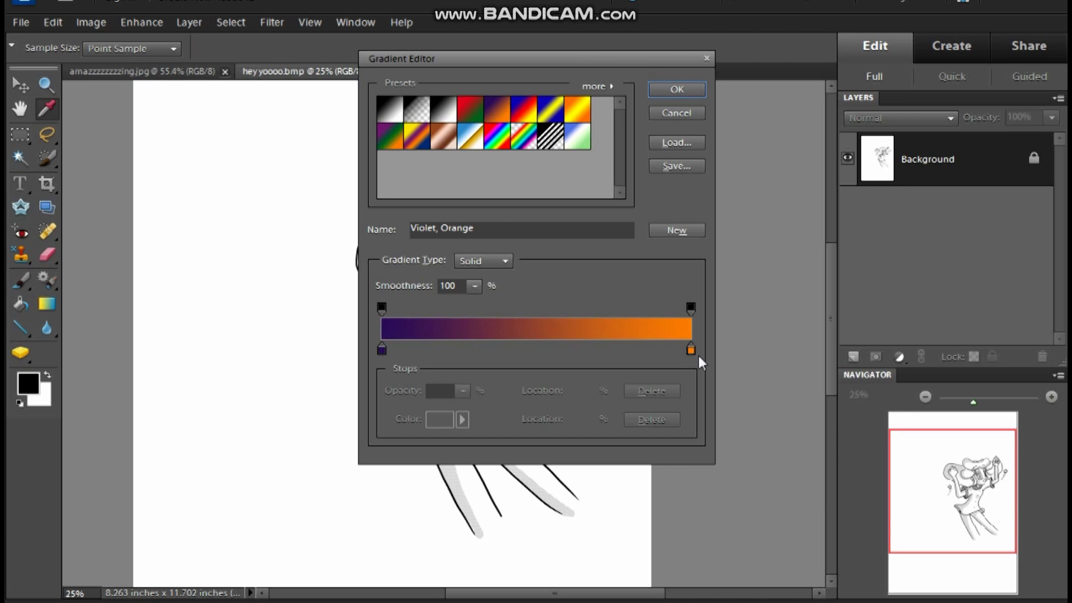
Set the gradient's right stop to blue and left stop to bright purple
click(691, 351)
double_click(691, 349)
click(866, 317)
click(1000, 177)
click(382, 350)
click(440, 418)
click(866, 264)
click(815, 263)
drag(866, 270, 867, 266)
click(773, 268)
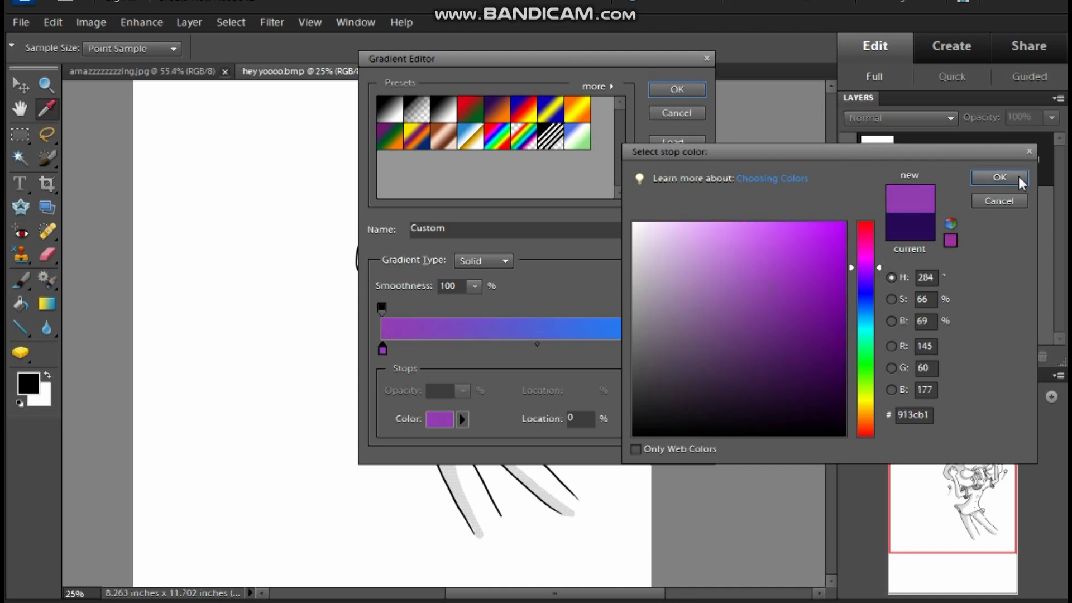
click(998, 177)
click(676, 89)
Fill a new layer with the blue-purple gradient and try Multiply and Lighten blending
click(853, 357)
drag(298, 134, 598, 535)
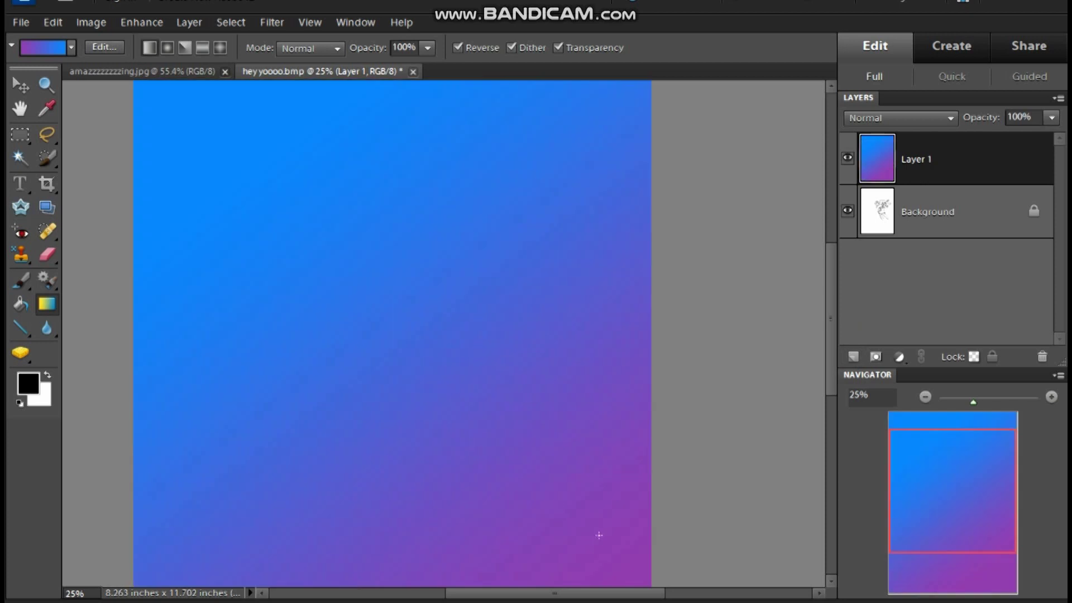
click(901, 117)
click(875, 190)
click(911, 118)
click(863, 255)
Compare Linear Light and Pin Light, then settle on Lighten blending
click(912, 118)
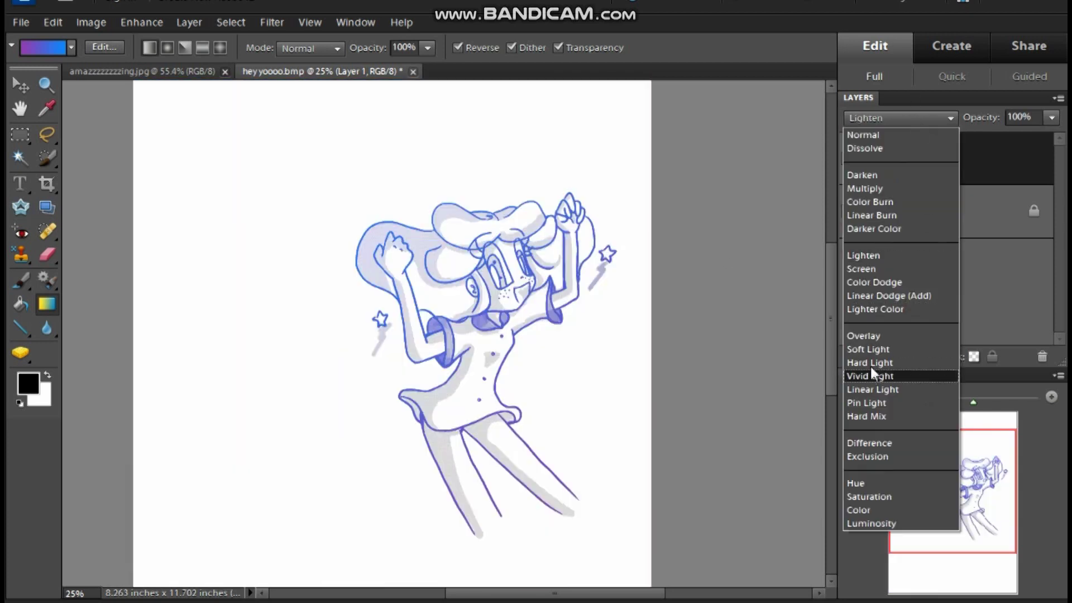
click(877, 391)
click(932, 116)
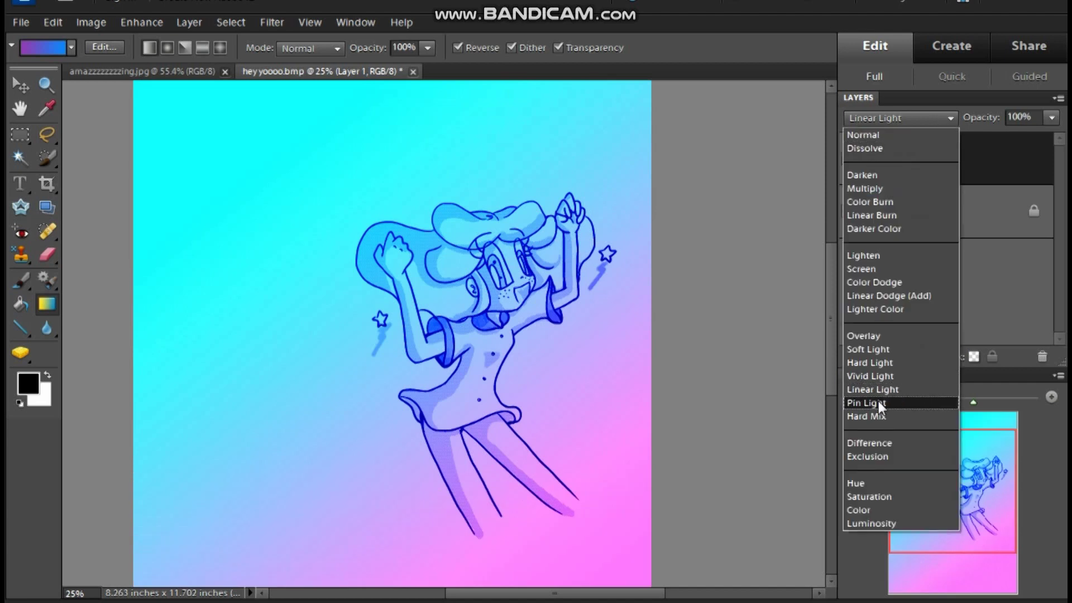
click(878, 401)
click(921, 123)
click(873, 401)
click(917, 118)
click(871, 256)
Flatten the image and zoom in to check the tinted lines
click(230, 21)
click(230, 22)
mouse_move(188, 22)
click(255, 369)
click(1051, 396)
drag(954, 477, 963, 501)
click(925, 396)
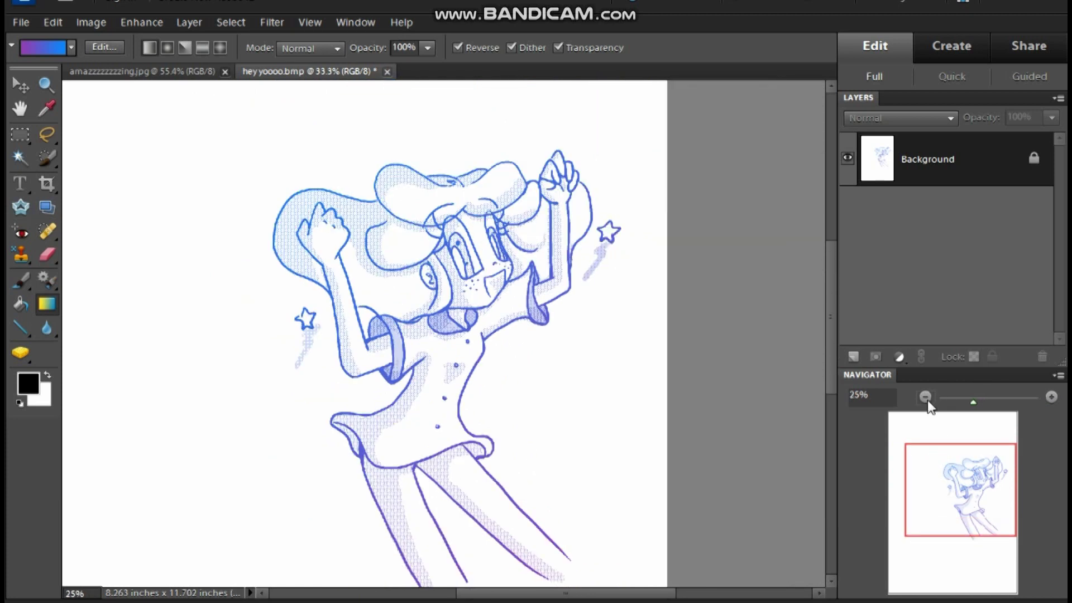
Undo the flatten, then redraw the gradient repeatedly, ending lower right to upper left
key(ctrl+z)
drag(502, 284, 356, 365)
drag(456, 317, 554, 328)
mouse_move(538, 326)
mouse_down()
mouse_move(345, 321)
mouse_move(563, 302)
mouse_move(571, 285)
mouse_up()
drag(268, 426, 683, 170)
drag(612, 181, 213, 565)
drag(610, 247, 94, 469)
drag(556, 359, 201, 165)
Add a saturated pink stop to the middle of the gradient
click(76, 49)
click(534, 350)
click(439, 419)
click(866, 326)
click(868, 249)
click(807, 254)
click(998, 176)
click(693, 92)
Redraw the gradient with blue hair and pink legs, then merge visible layers
drag(499, 292, 323, 394)
drag(401, 245, 624, 517)
click(189, 22)
click(251, 355)
Raise the drawing's saturation to +81 with Hue/Saturation
click(91, 22)
click(423, 196)
drag(816, 312, 856, 312)
click(969, 177)
Copy the tinted drawing, paste it into the thumbs-up girl image, and shrink it
click(20, 134)
click(90, 23)
click(90, 118)
click(143, 70)
click(53, 22)
click(90, 148)
drag(262, 232, 370, 352)
drag(518, 463, 447, 422)
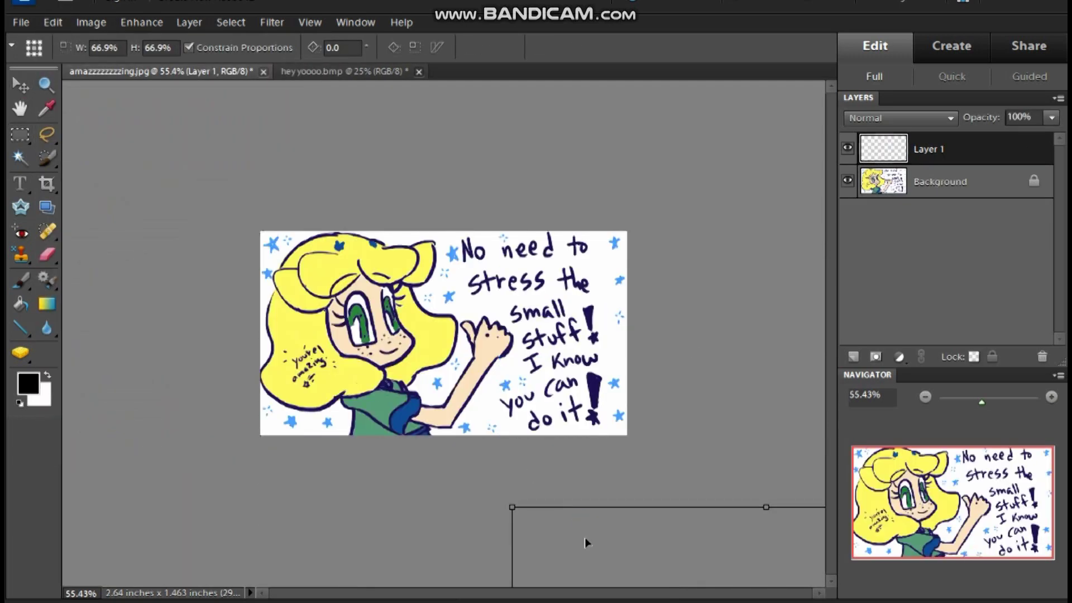